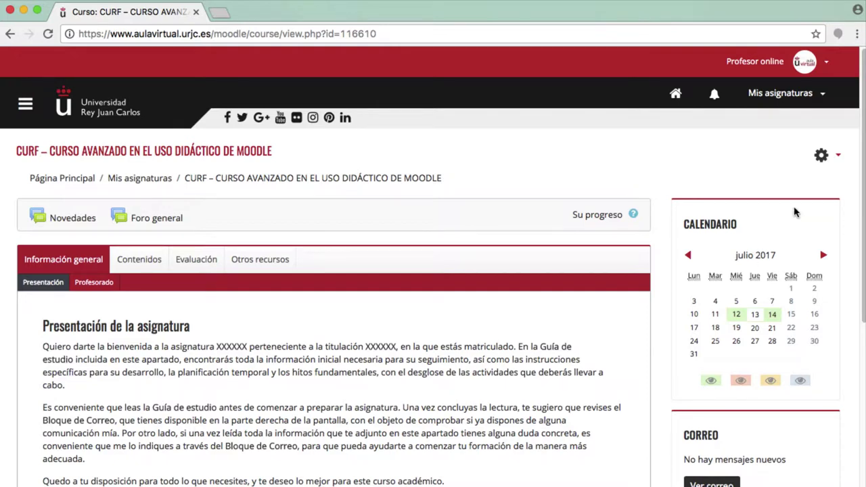
# Step: Open the question list of the course's question bank from the full course administration page
pyautogui.click(820, 162)
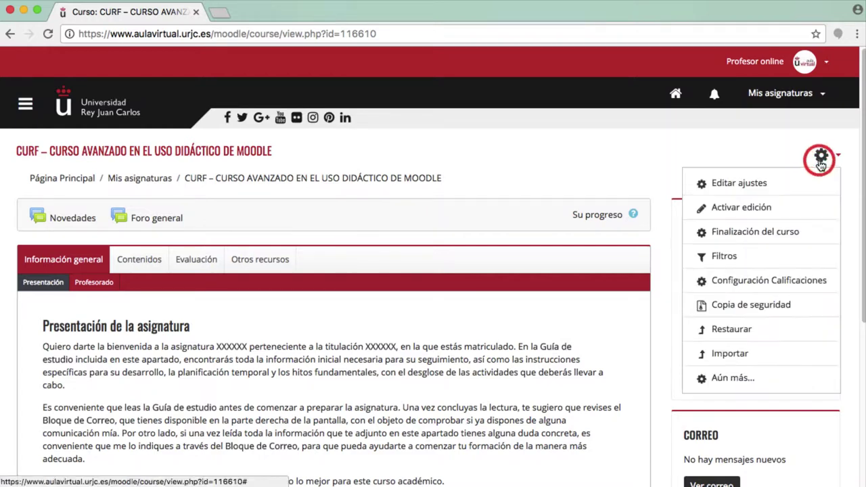
pyautogui.click(727, 379)
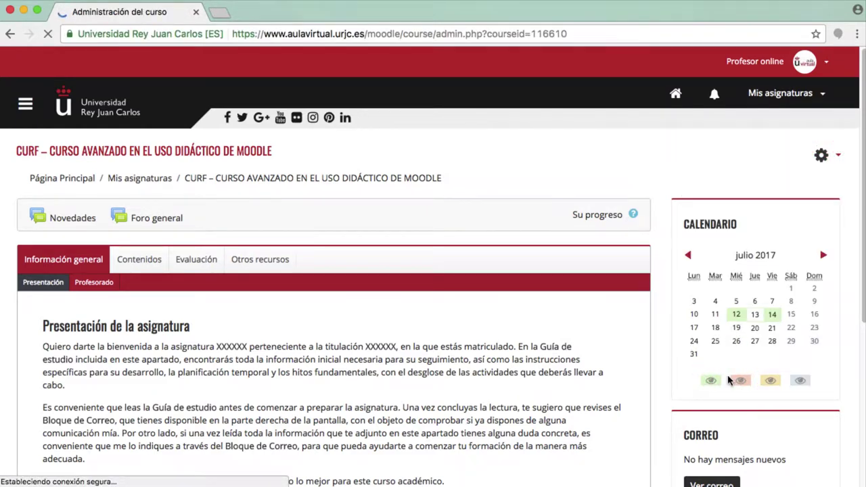
pyautogui.scroll(-5, 864, 183)
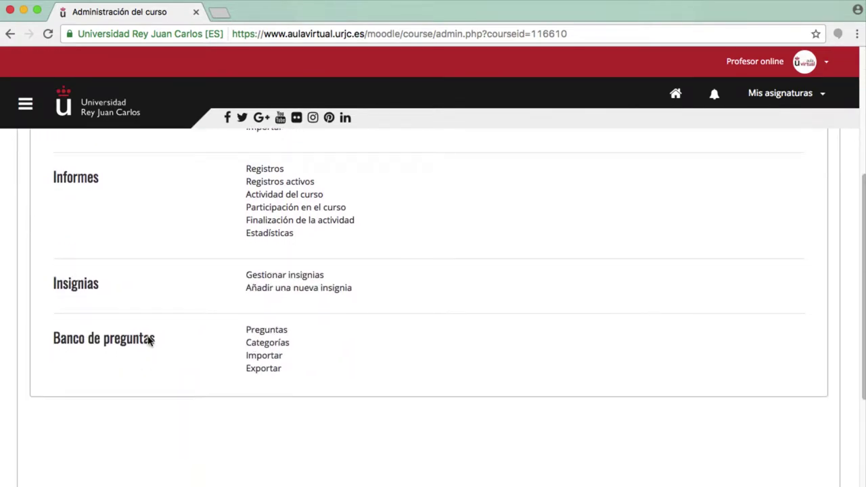
pyautogui.click(264, 330)
# Step: Create a new Calculada opción múltiple question in the category Por defecto en PLANTILLA_ASIG_TABS_ONLINE
pyautogui.click(280, 308)
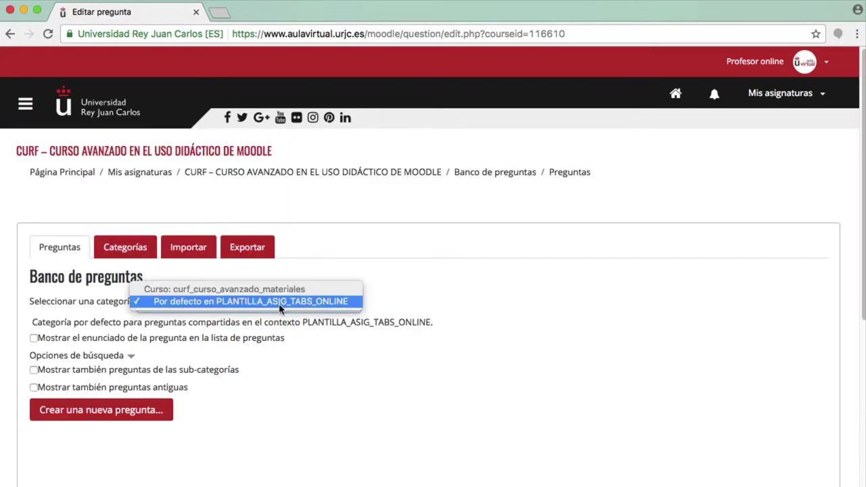
pyautogui.click(280, 307)
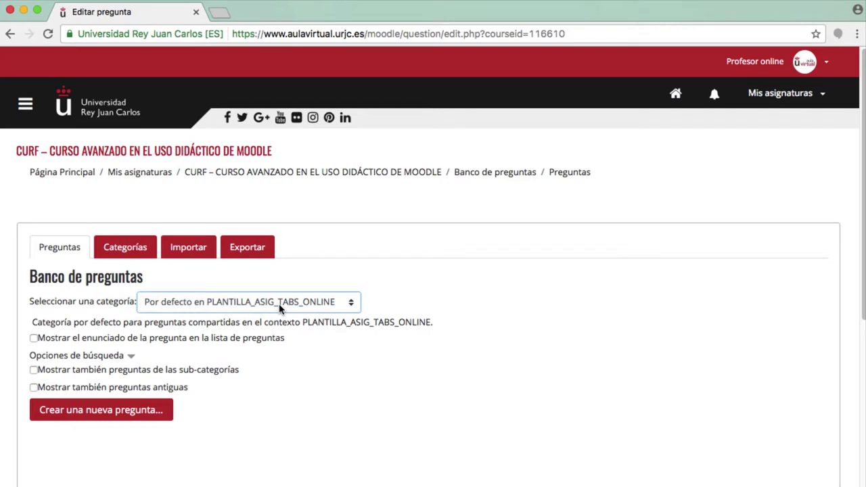
pyautogui.click(132, 412)
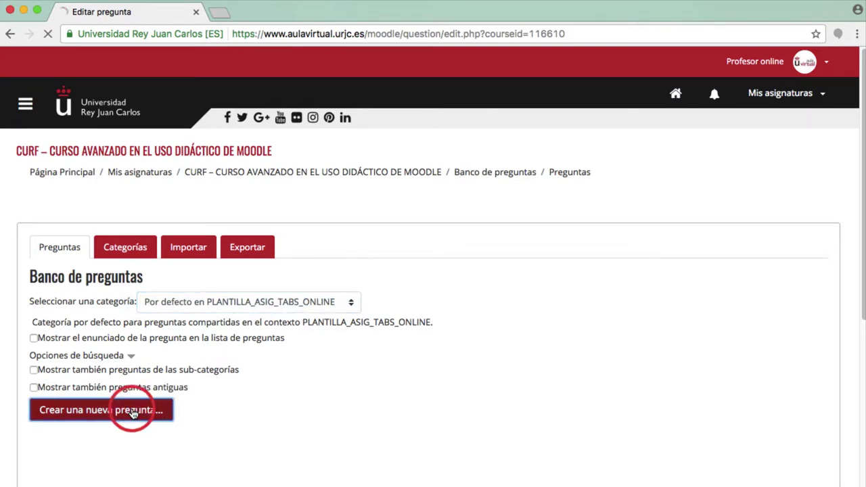
pyautogui.click(382, 312)
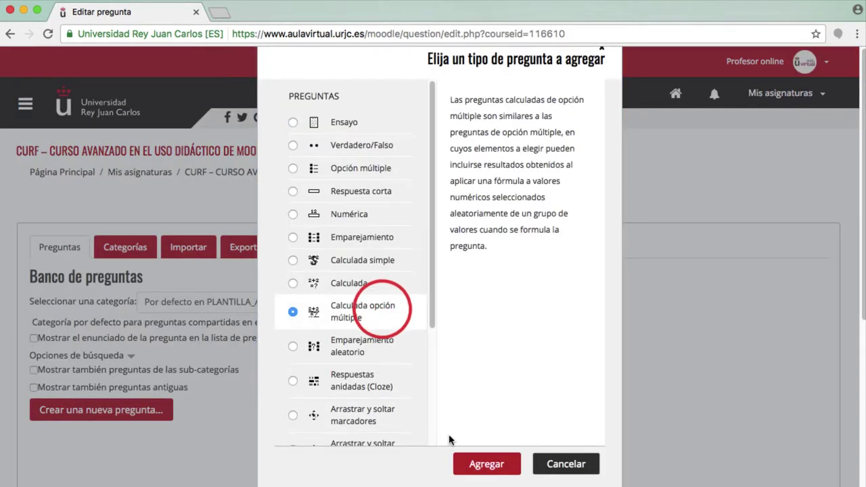
pyautogui.click(477, 464)
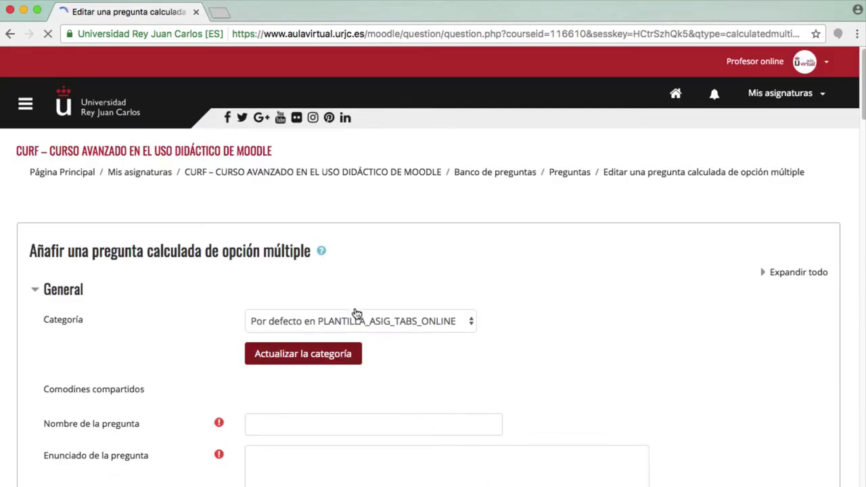
# Step: Keep the question in the category Por defecto en PLANTILLA_ASIG_TABS_ONLINE and name it Pregunta 4
pyautogui.click(356, 316)
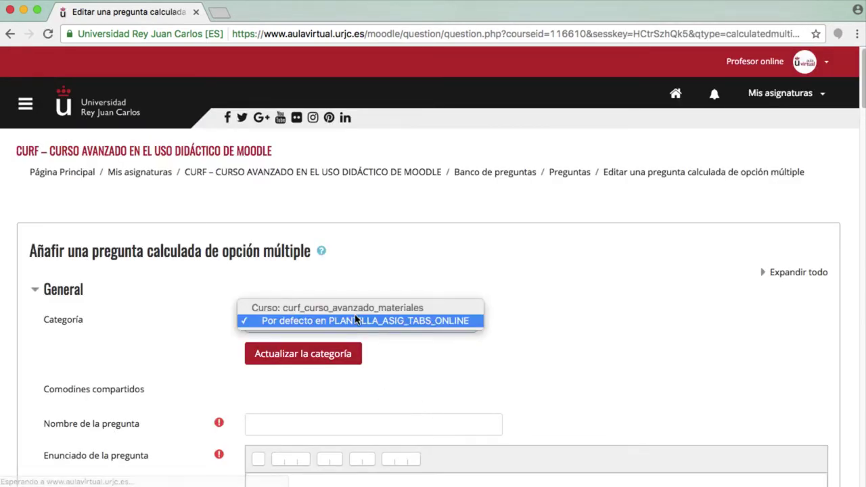
pyautogui.click(357, 321)
pyautogui.click(337, 427)
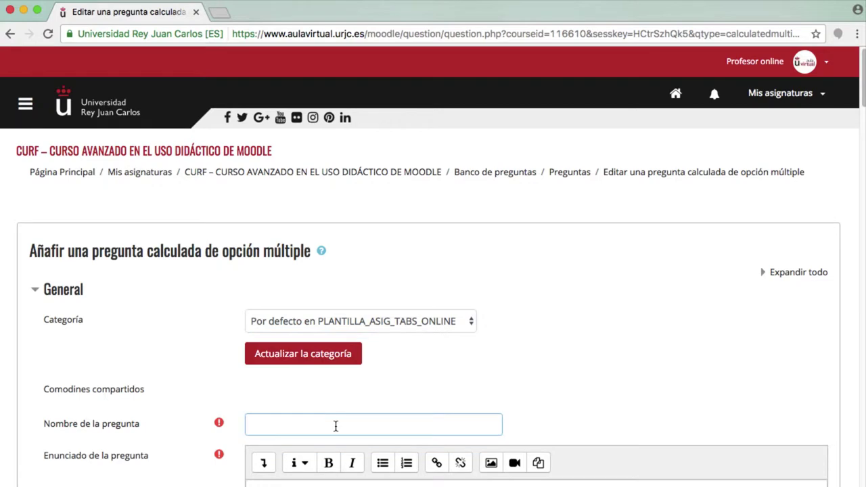
pyautogui.write('Pregunta 4')
# Step: Write the question statement "¿Cuál es el área de un rectángulo de longitud {L} y ancho {w}"
pyautogui.scroll(-5, 767, 163)
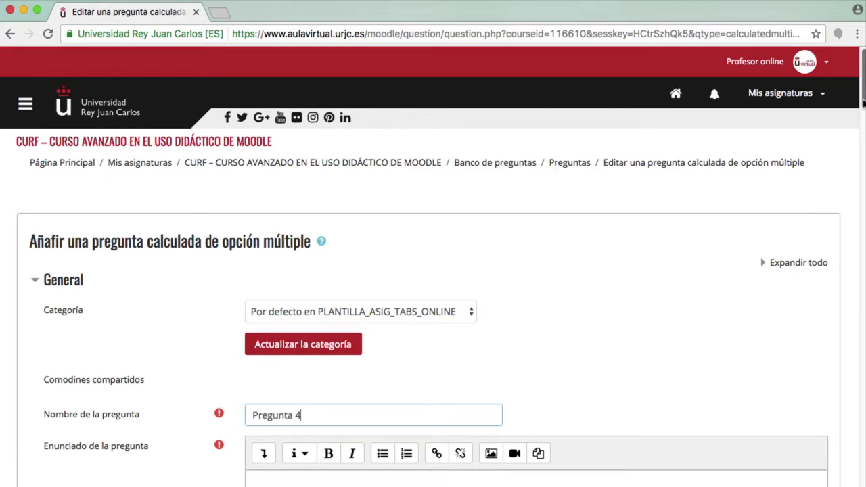
pyautogui.click(614, 194)
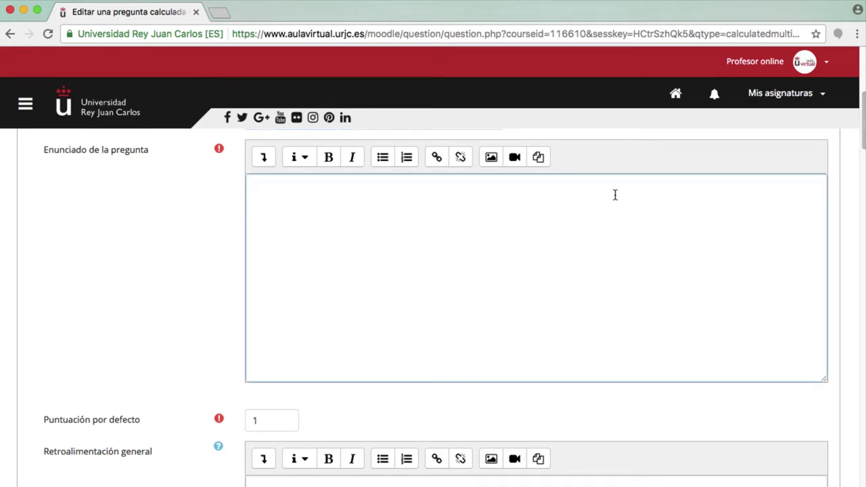
pyautogui.write('¿Cuál es el ')
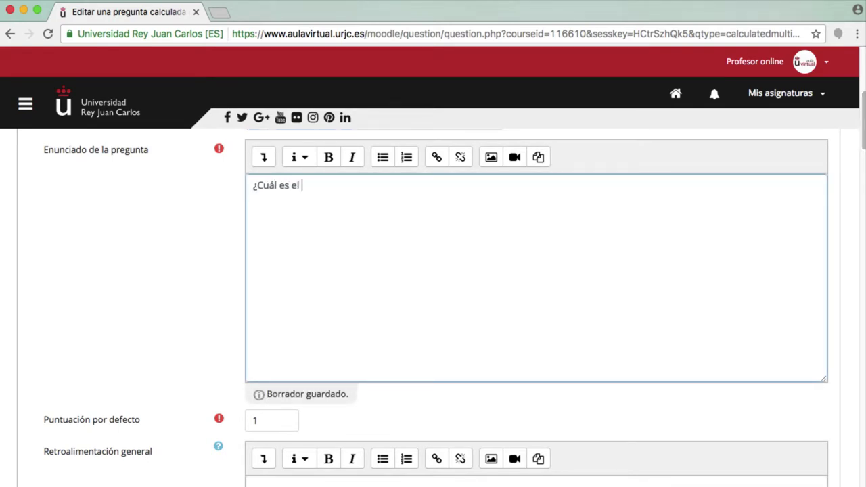
pyautogui.write('área de un rectángulo de longitud {L} y ancho {w}')
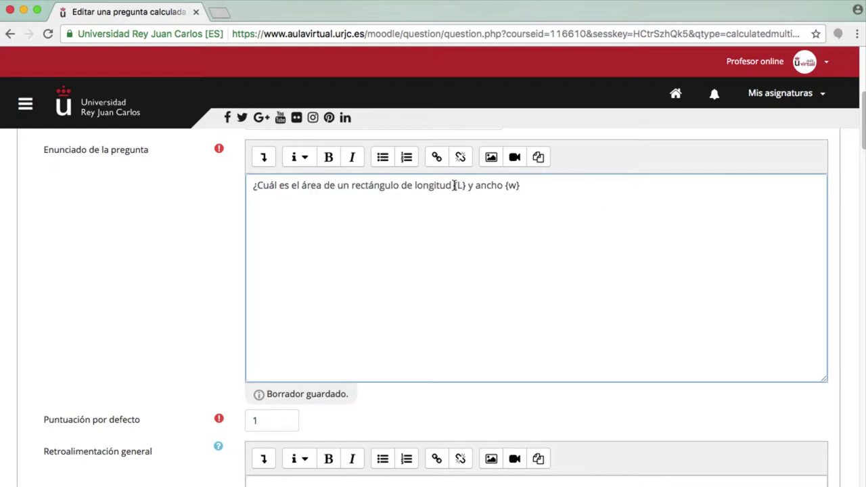
pyautogui.moveTo(454, 186); pyautogui.dragTo(522, 185)
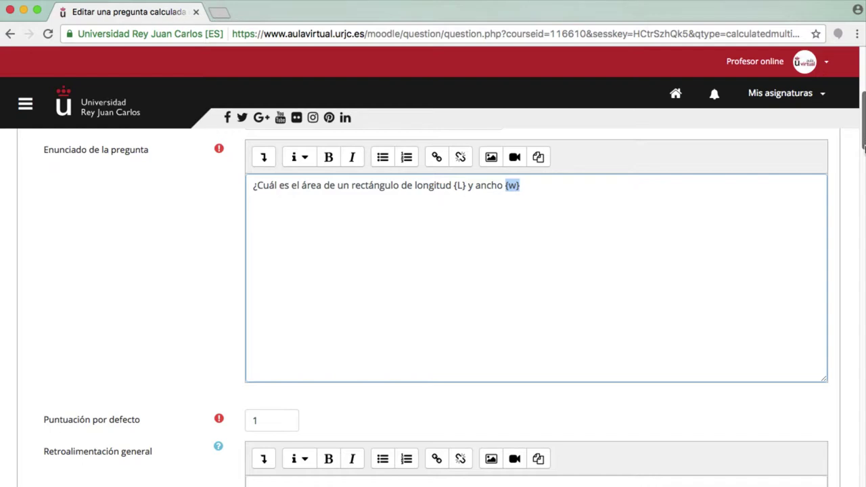
pyautogui.click(661, 301)
# Step: Set the question to accept Sólo una respuesta and have ¿Barajar respuestas? enabled
pyautogui.moveTo(863, 149); pyautogui.dragTo(863, 173)
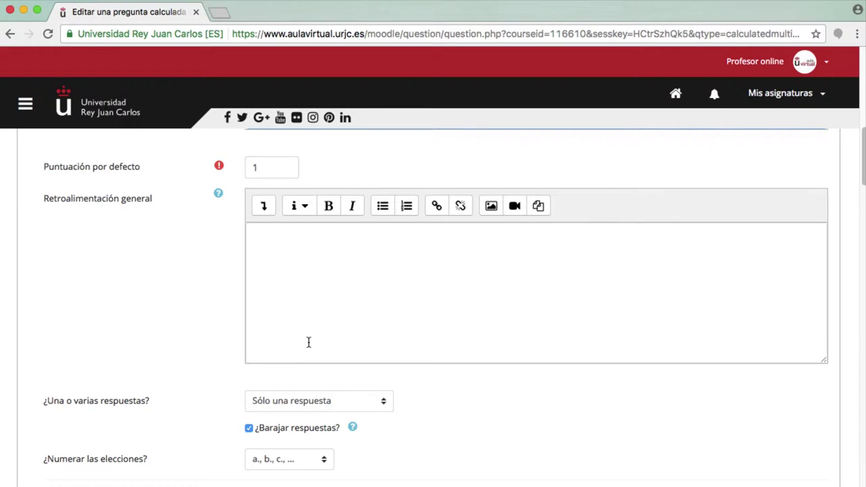
pyautogui.click(278, 406)
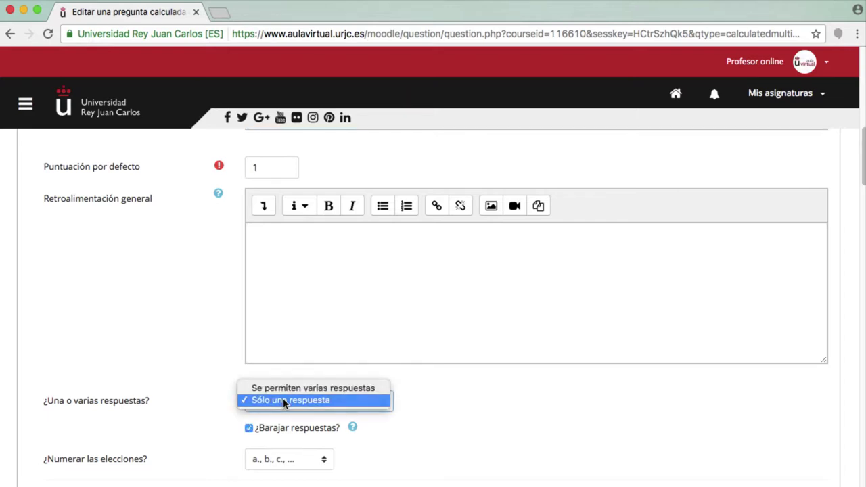
pyautogui.click(284, 401)
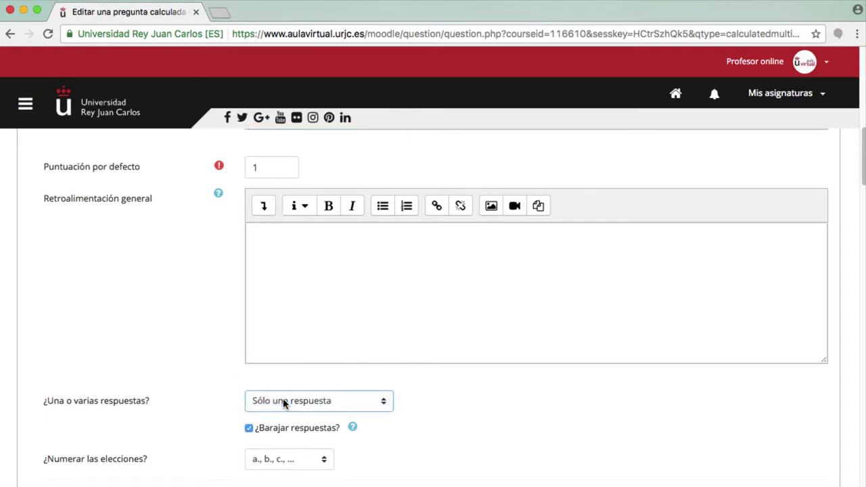
pyautogui.click(249, 428)
pyautogui.click(249, 429)
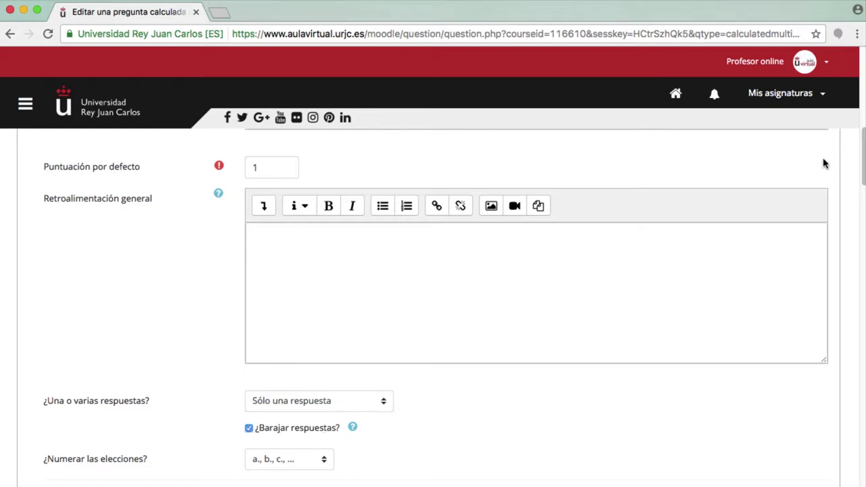
# Step: Enter the formula {={L}*{w} as Elección 1 and give it a grade of 100%
pyautogui.moveTo(861, 161); pyautogui.dragTo(860, 200)
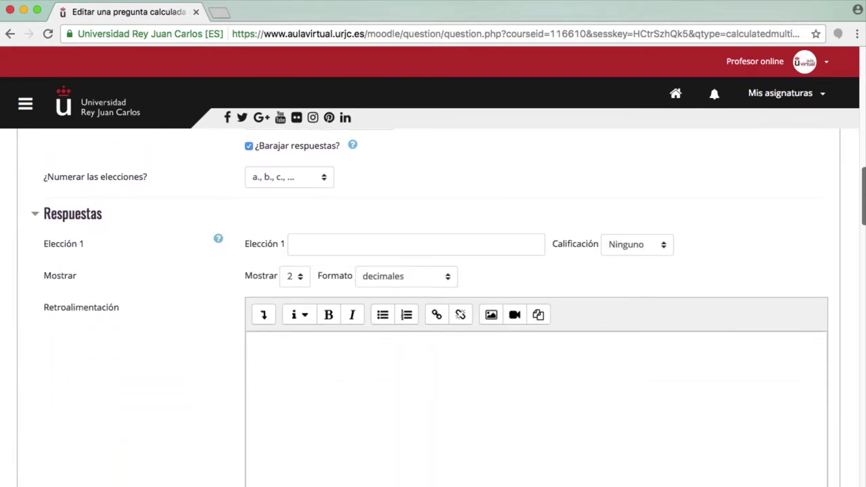
pyautogui.scroll(-1, 433, 304)
pyautogui.click(471, 216)
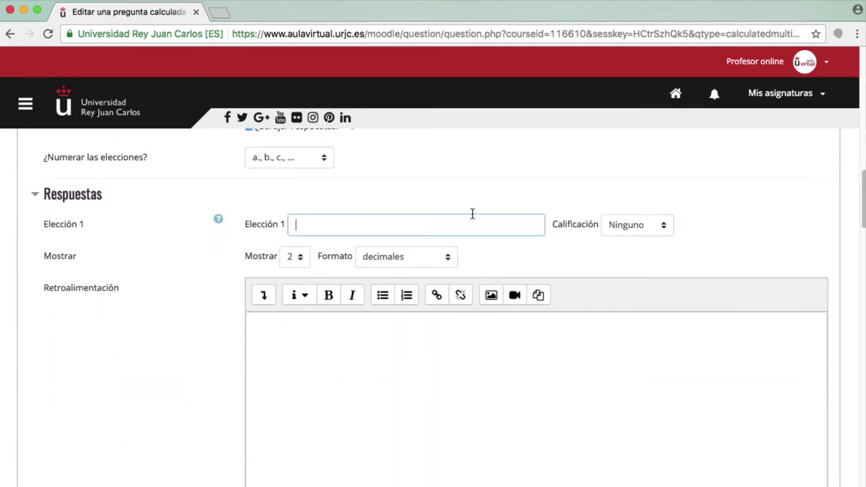
pyautogui.write('{=')
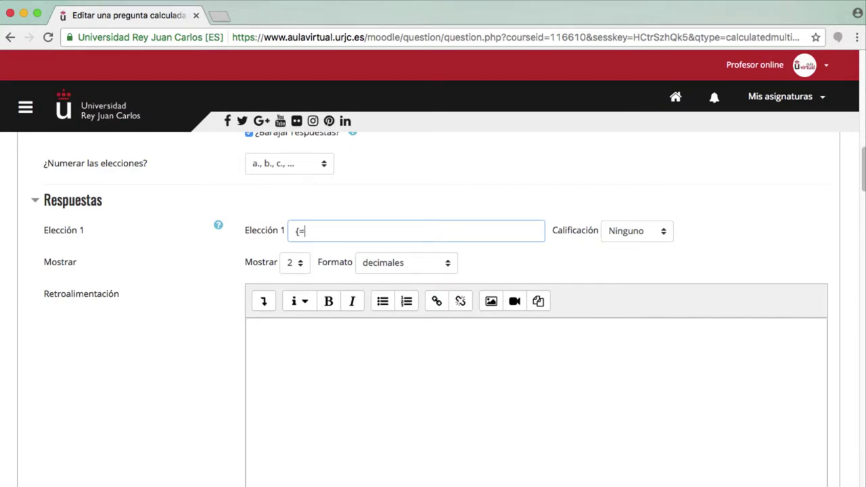
pyautogui.write('{L}*{w}')
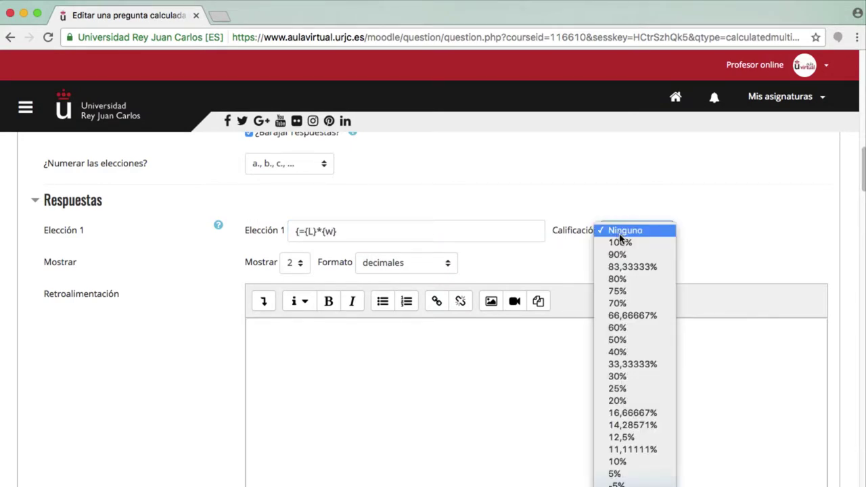
pyautogui.click(606, 235)
pyautogui.click(619, 242)
# Step: Enter the formula {={l}/{w} as the answer text of Elección 2
pyautogui.moveTo(863, 163); pyautogui.dragTo(863, 203)
pyautogui.click(406, 166)
pyautogui.write('{=')
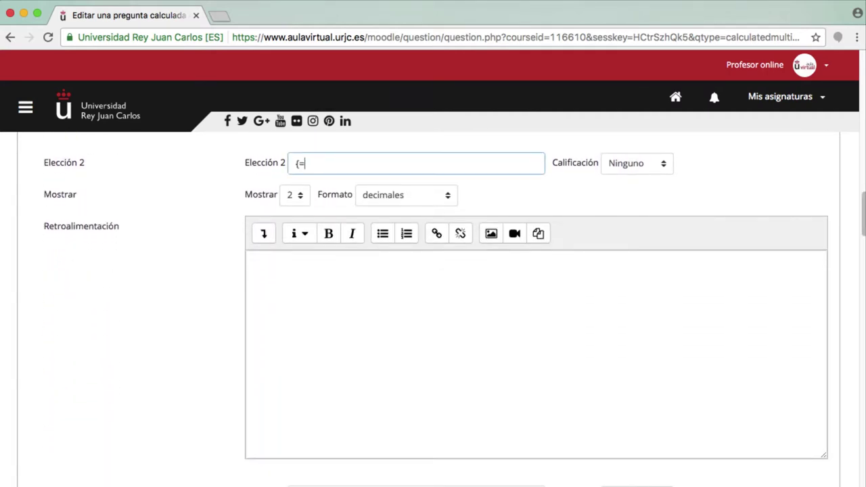
pyautogui.write('{l}/{w}')
# Step: Enter the formula {={l} as the answer text of Elección 3
pyautogui.scroll(-5, 433, 309)
pyautogui.click(416, 144)
pyautogui.write('{')
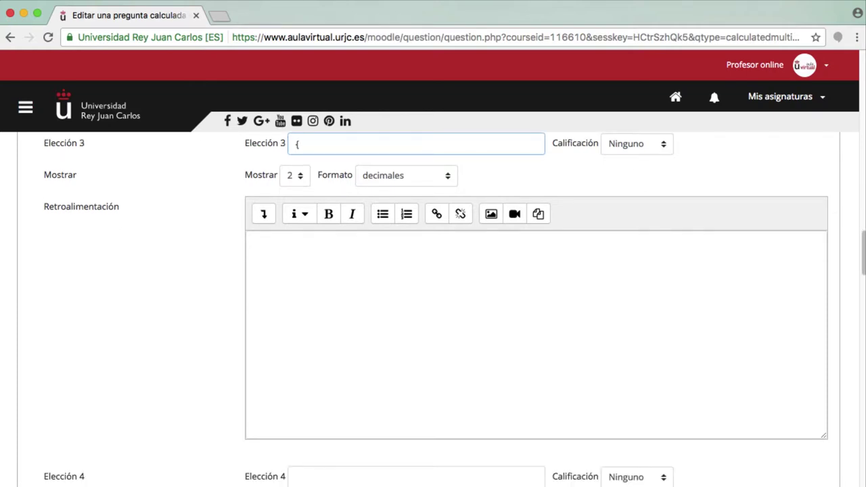
pyautogui.write('={l}')
# Step: Enter the formula {={l}-{w}} as the answer text of Elección 4
pyautogui.scroll(-1, 864, 252)
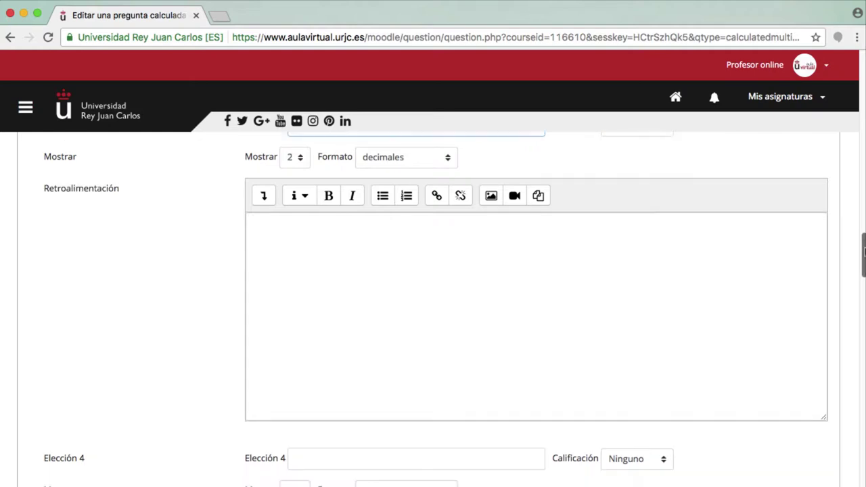
pyautogui.scroll(-5, 863, 251)
pyautogui.click(538, 159)
pyautogui.write('{=')
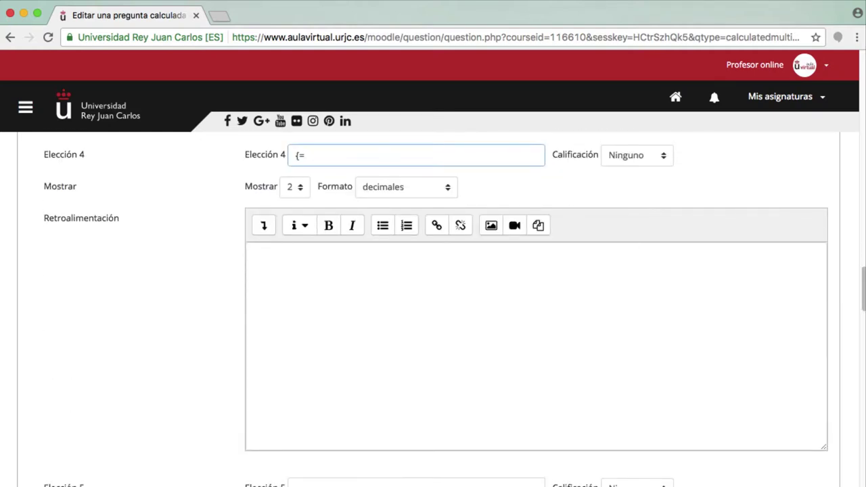
pyautogui.write('{l}-{w}}')
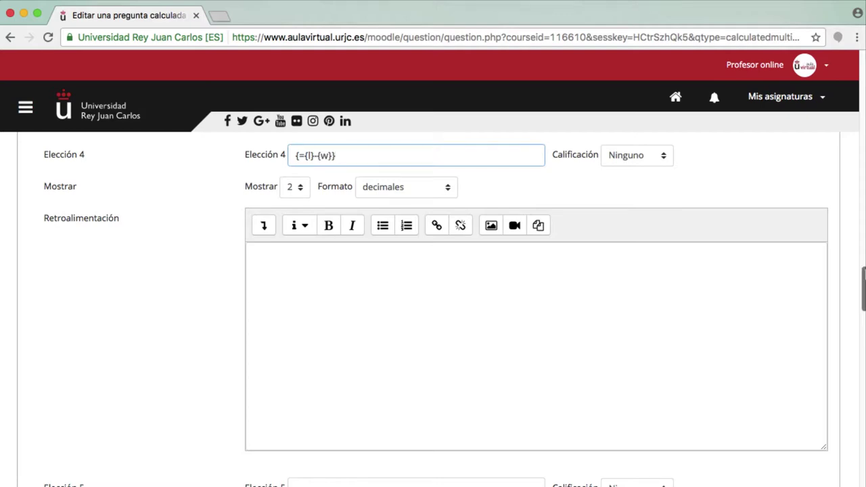
# Step: Expand the Retroalimentación combinada and Múltiples intentos sections and review their feedback, penalty and hint settings
pyautogui.moveTo(863, 278); pyautogui.dragTo(863, 450)
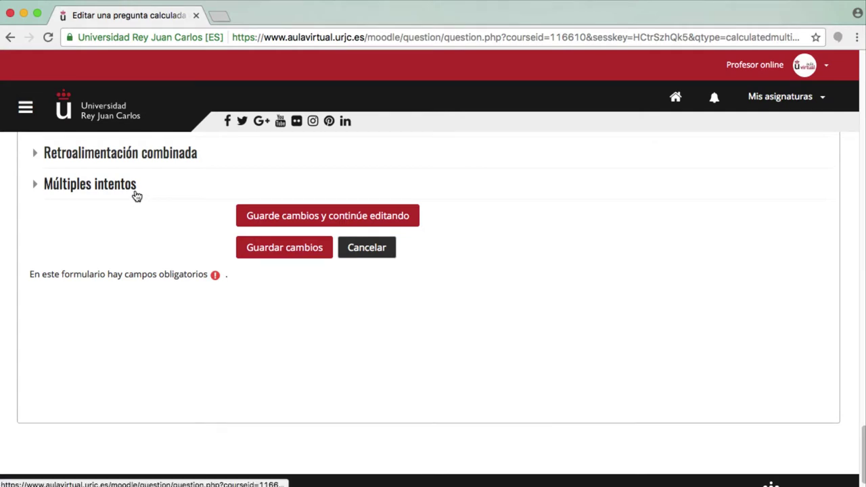
pyautogui.click(122, 154)
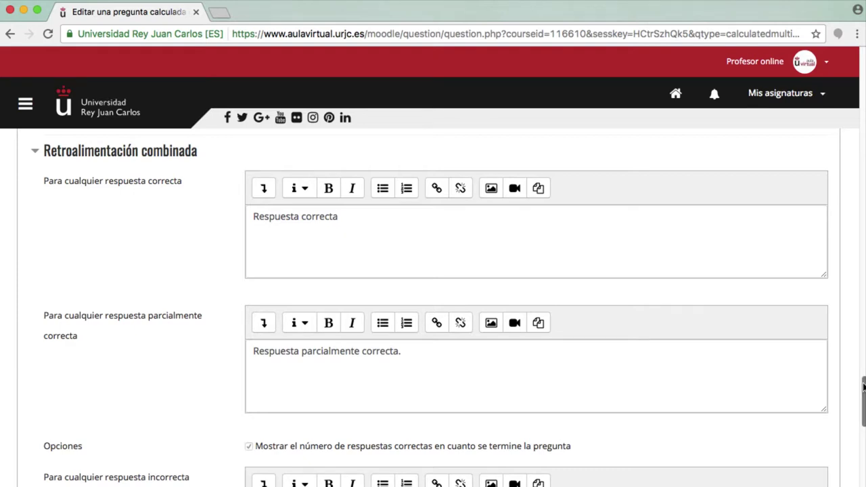
pyautogui.moveTo(864, 390); pyautogui.dragTo(864, 435)
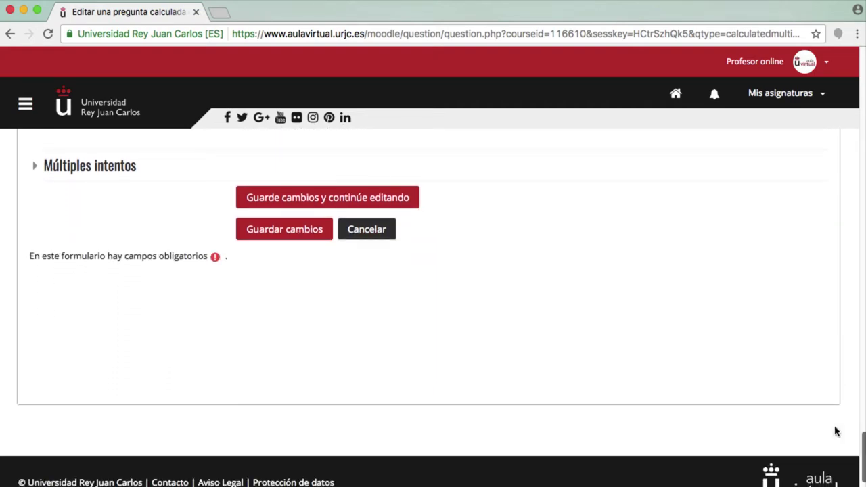
pyautogui.click(102, 176)
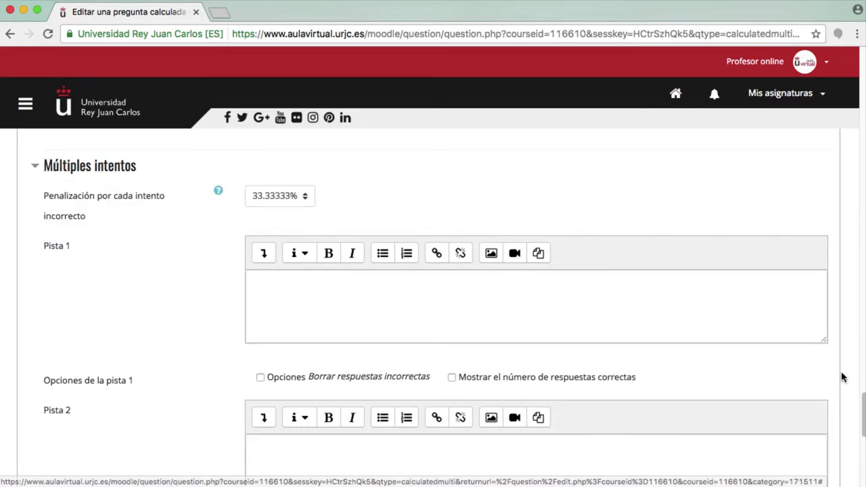
pyautogui.scroll(-2, 863, 416)
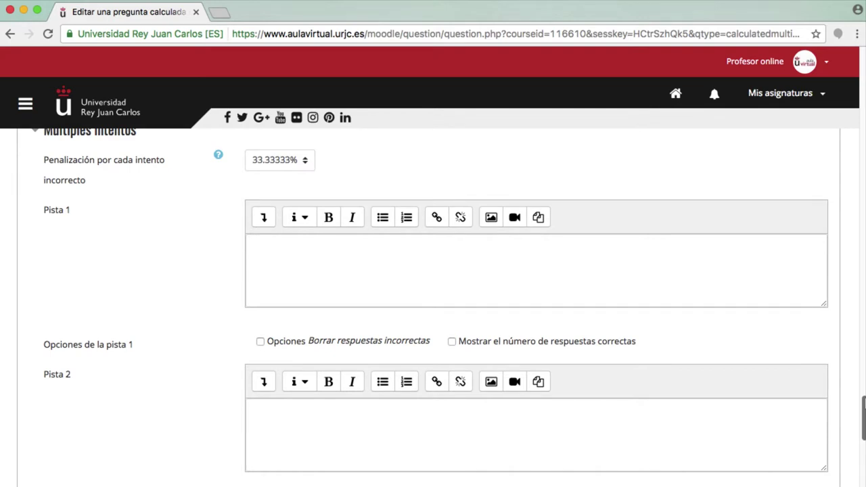
pyautogui.scroll(1, 863, 416)
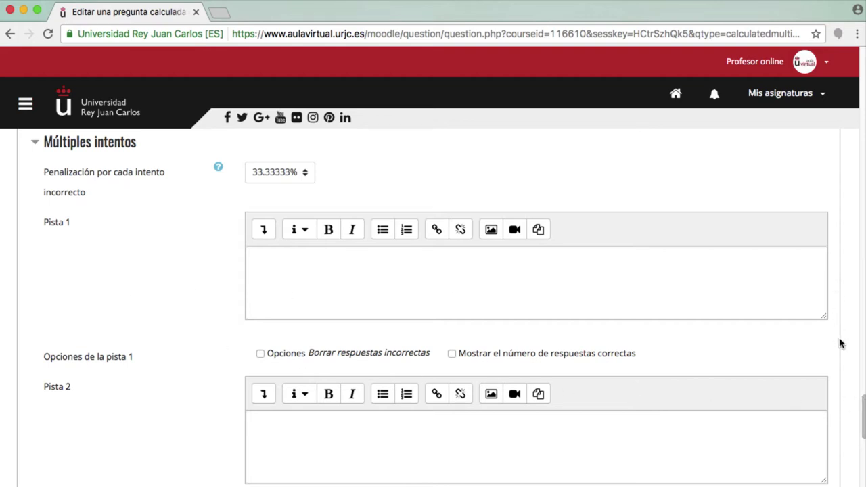
pyautogui.moveTo(862, 406); pyautogui.dragTo(858, 446)
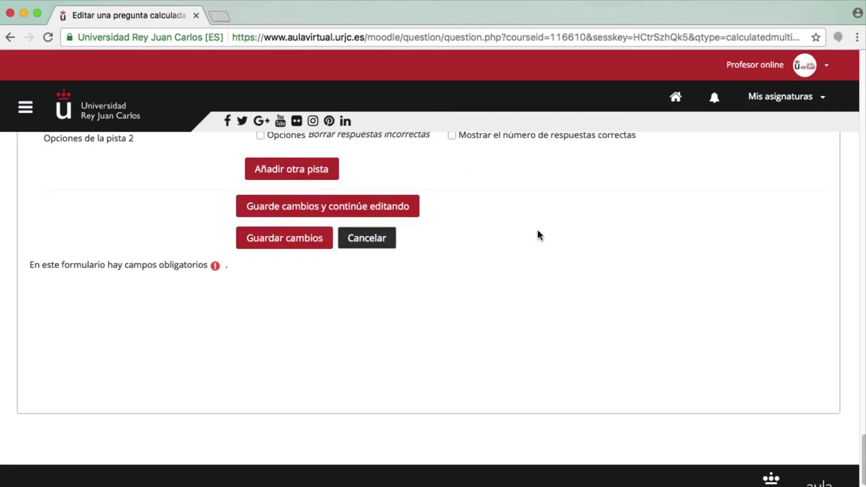
# Step: Save the question's changes and set wildcards L, w and l each to use a new shared dataset (usará un nuevo conjunto de datos compartido)
pyautogui.click(258, 240)
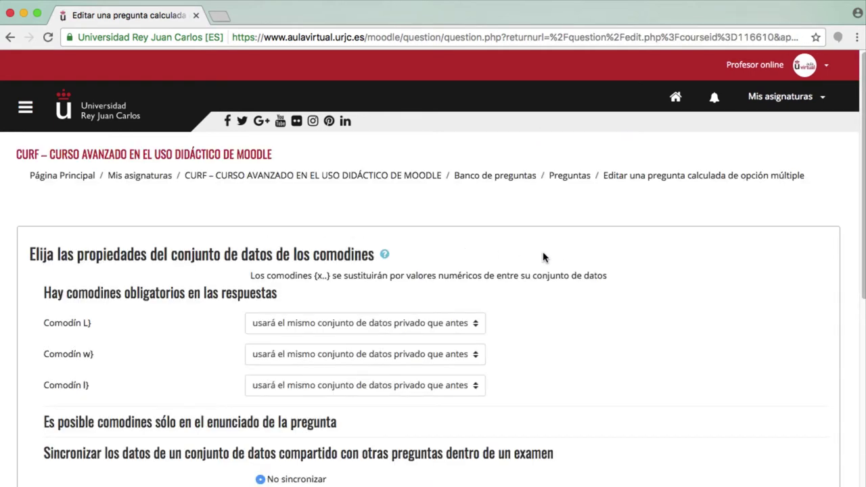
pyautogui.click(365, 353)
pyautogui.click(351, 366)
pyautogui.click(357, 322)
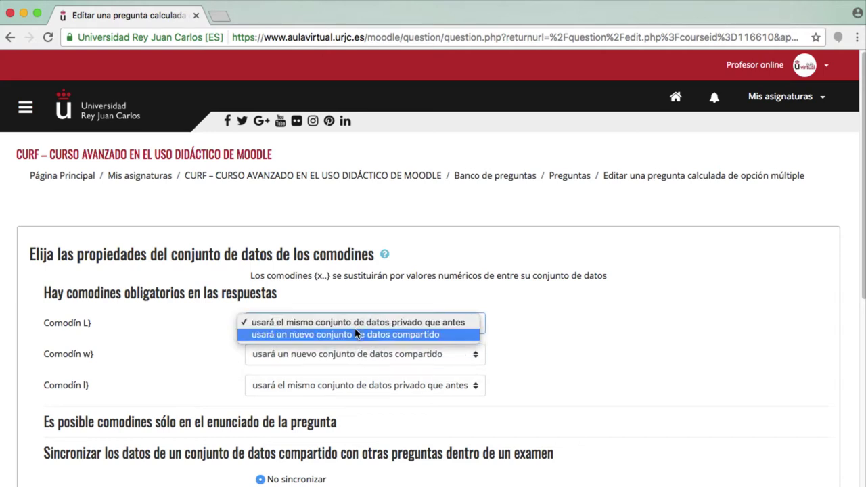
pyautogui.click(358, 341)
pyautogui.click(362, 385)
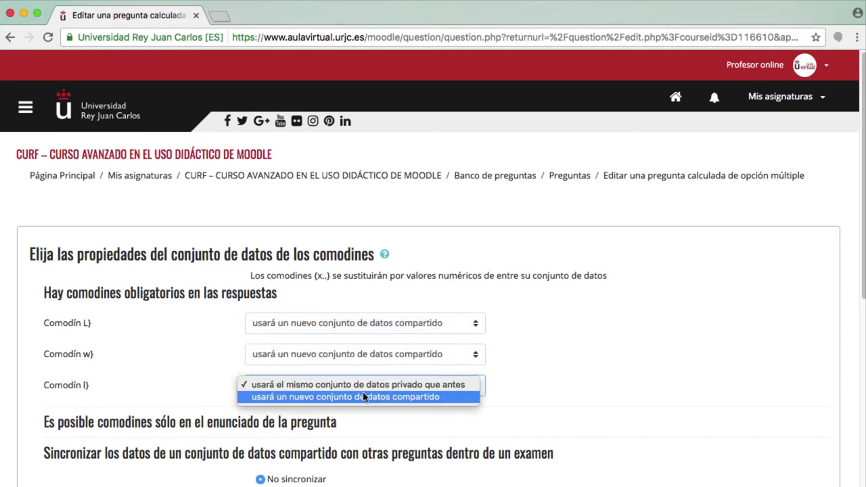
pyautogui.click(371, 397)
# Step: Choose No sincronizar for the shared dataset synchronization and continue to the wildcard dataset editing page
pyautogui.scroll(-3, 371, 397)
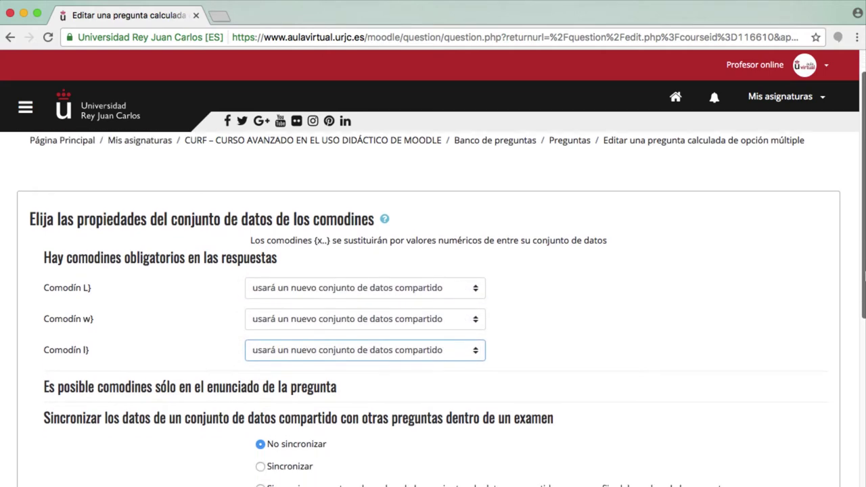
pyautogui.scroll(-2, 549, 320)
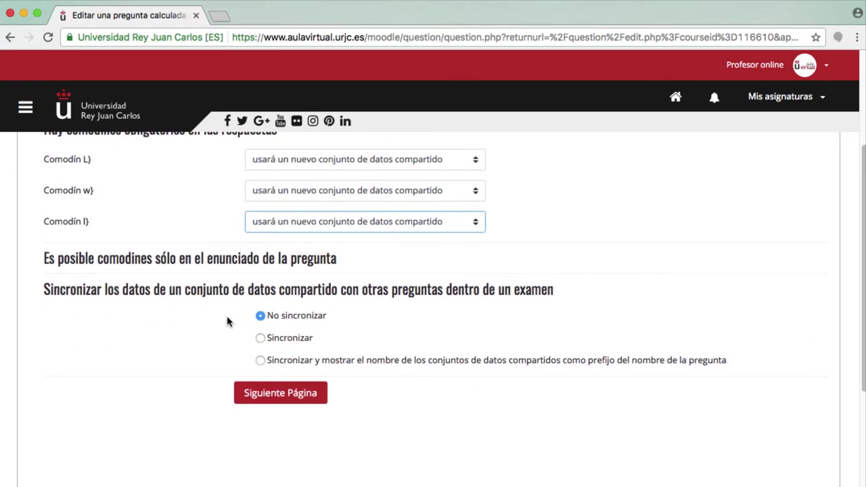
pyautogui.click(261, 318)
pyautogui.click(316, 399)
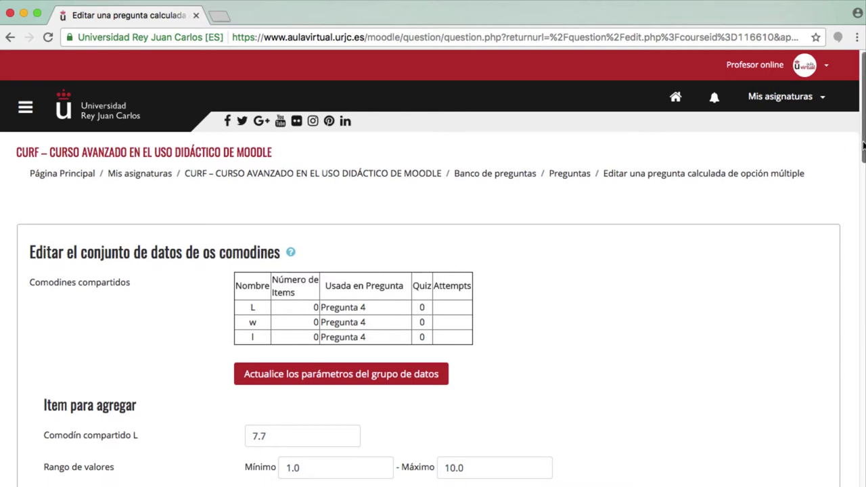
# Step: Set the item to add to 25 for shared wildcard L and 30 for shared wildcard w
pyautogui.moveTo(862, 145); pyautogui.dragTo(862, 170)
pyautogui.doubleClick(351, 350)
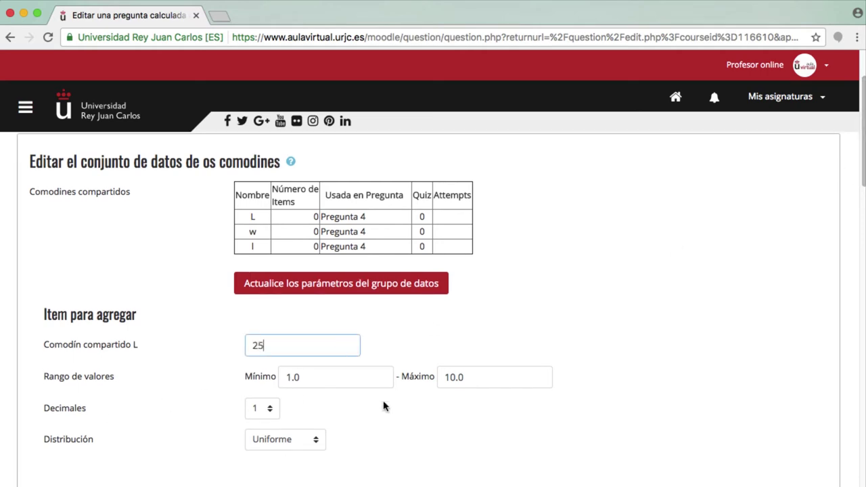
pyautogui.write('25')
pyautogui.moveTo(863, 188); pyautogui.dragTo(862, 260)
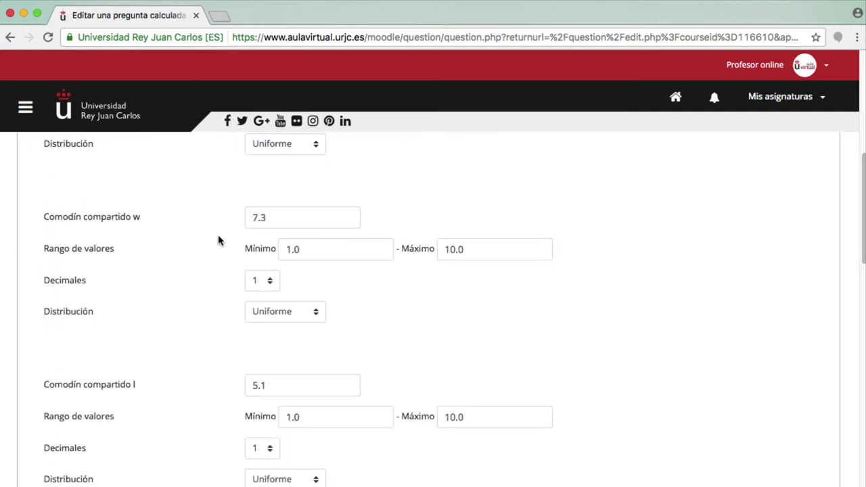
pyautogui.doubleClick(274, 218)
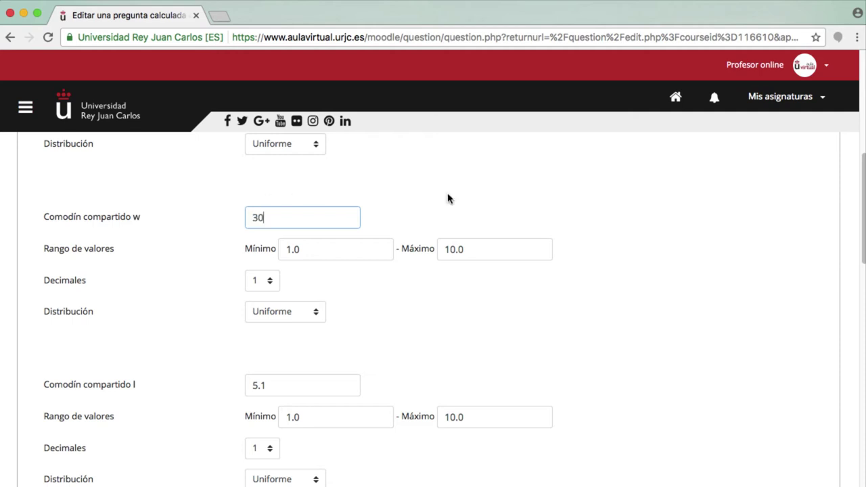
# Step: Add 20 new sets of wildcard values to the question's dataset
pyautogui.scroll(-7, 433, 304)
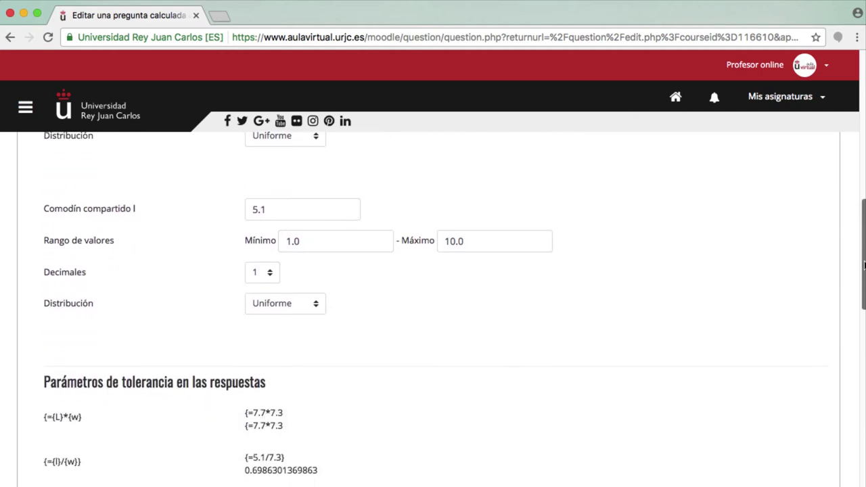
pyautogui.scroll(-9, 433, 305)
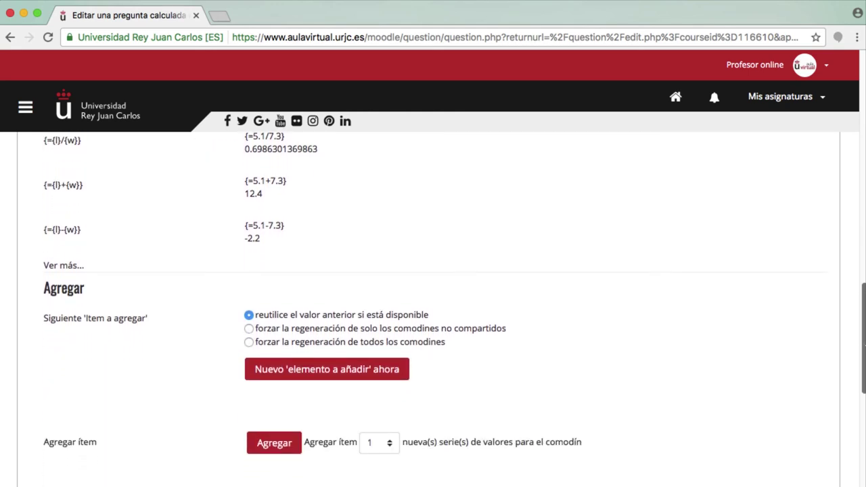
pyautogui.scroll(-3, 73, 165)
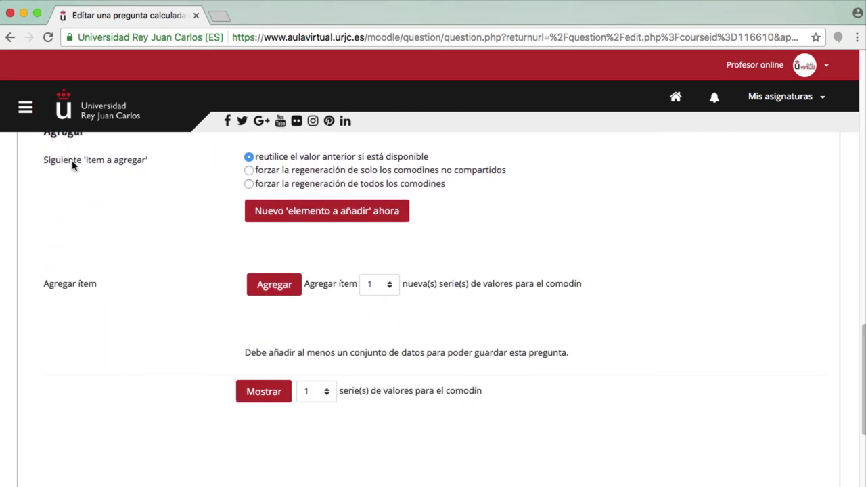
pyautogui.click(373, 288)
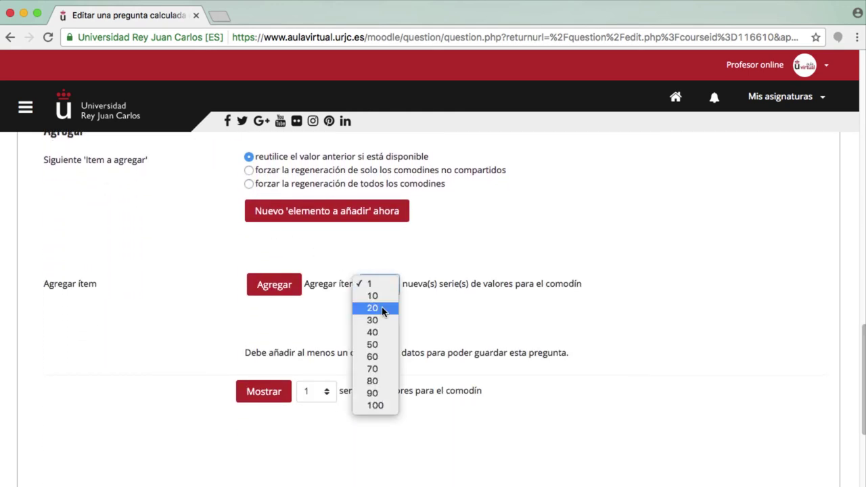
pyautogui.click(384, 309)
pyautogui.click(274, 285)
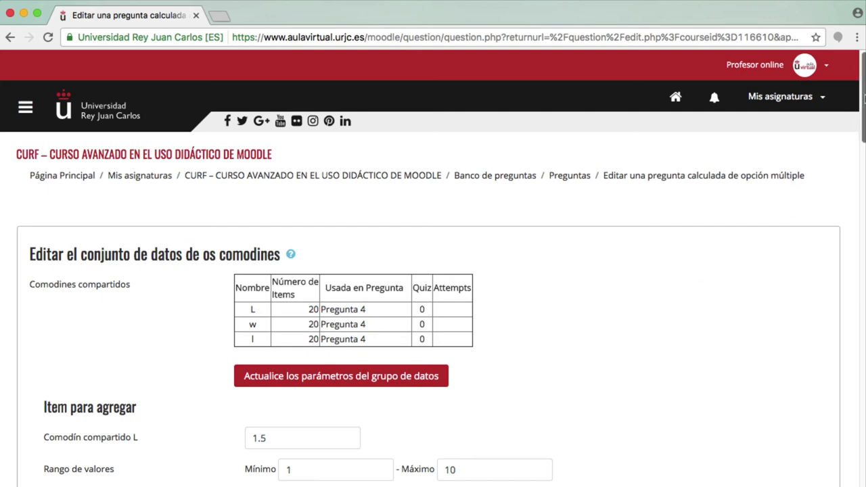
# Step: Display 40 sets of wildcard values to review the generated dataset
pyautogui.moveTo(863, 101); pyautogui.dragTo(851, 383)
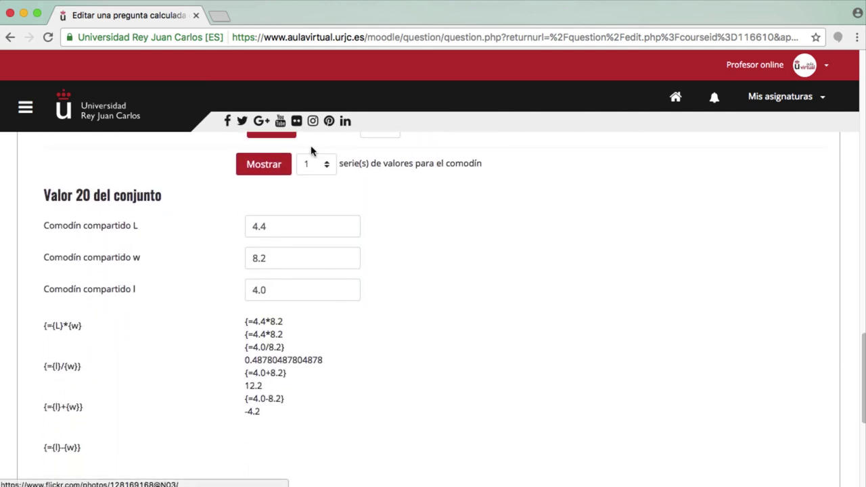
pyautogui.click(313, 164)
pyautogui.press('Escape')
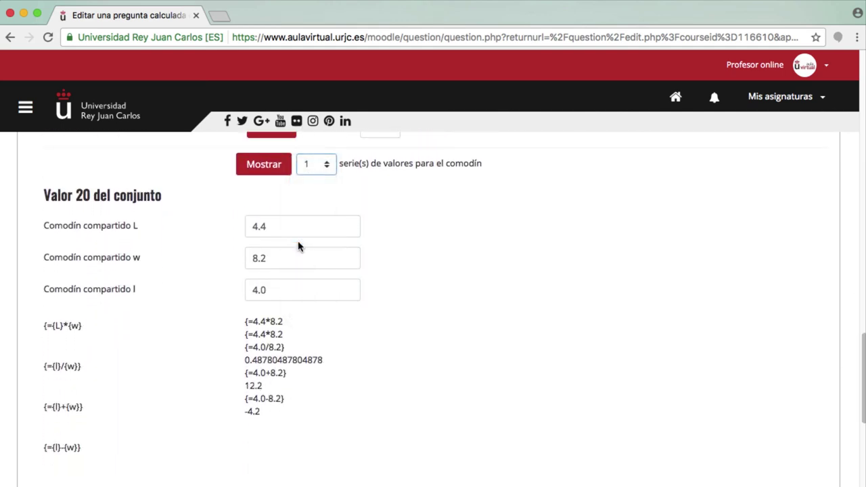
pyautogui.click(270, 176)
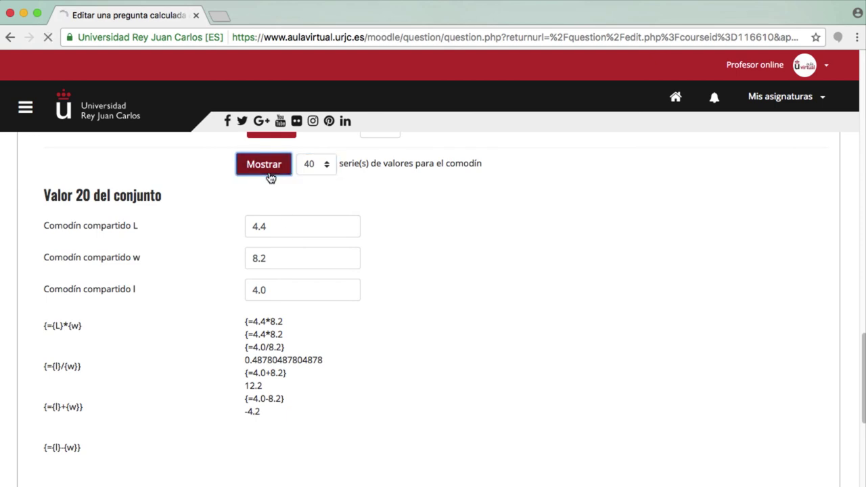